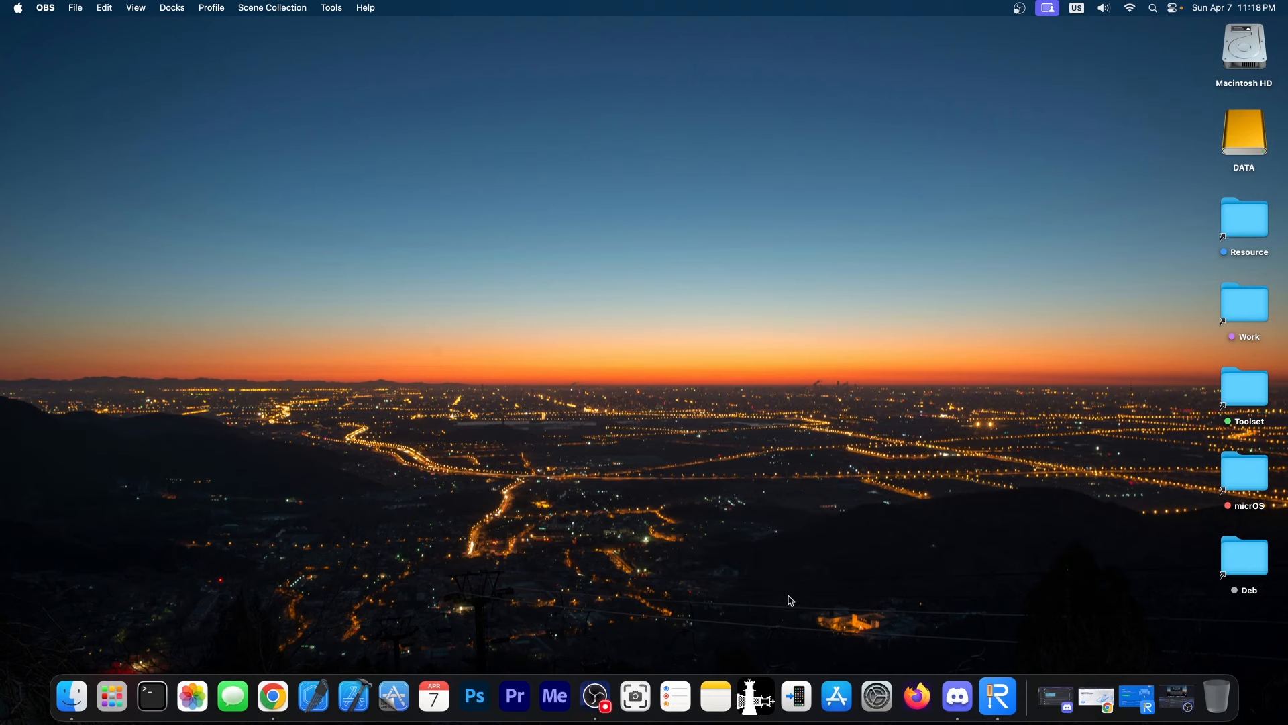
Step: Quit ReiBoot, choosing 'Still close the program' at the upgrade prompt
click(998, 695)
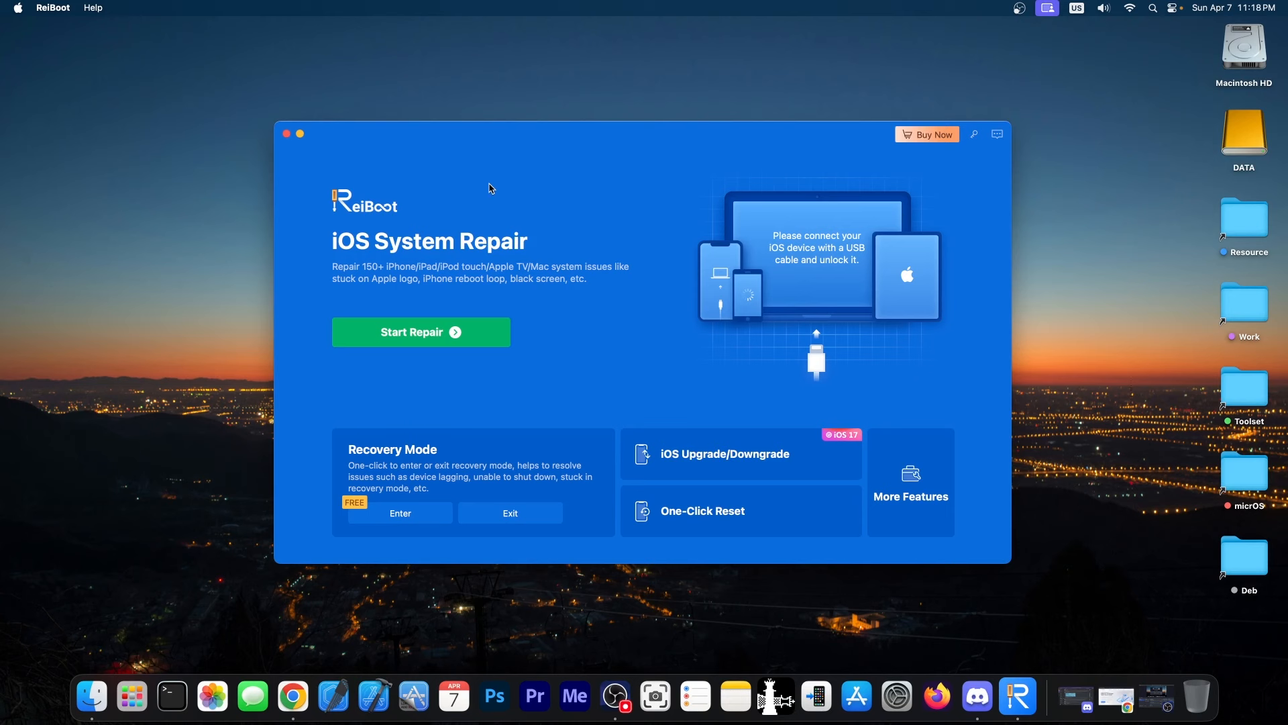
click(286, 134)
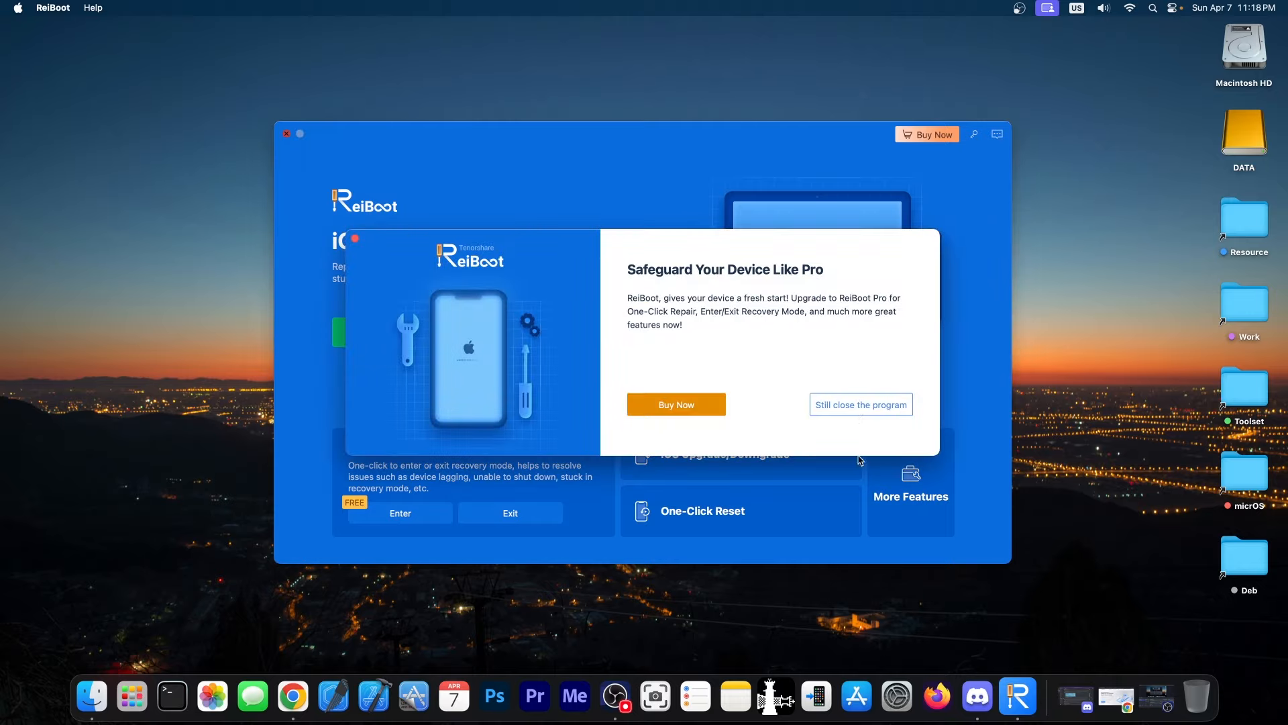
click(862, 402)
Step: Restore Chrome from the Dock and close the Tenorshare sponsor tab
click(1117, 695)
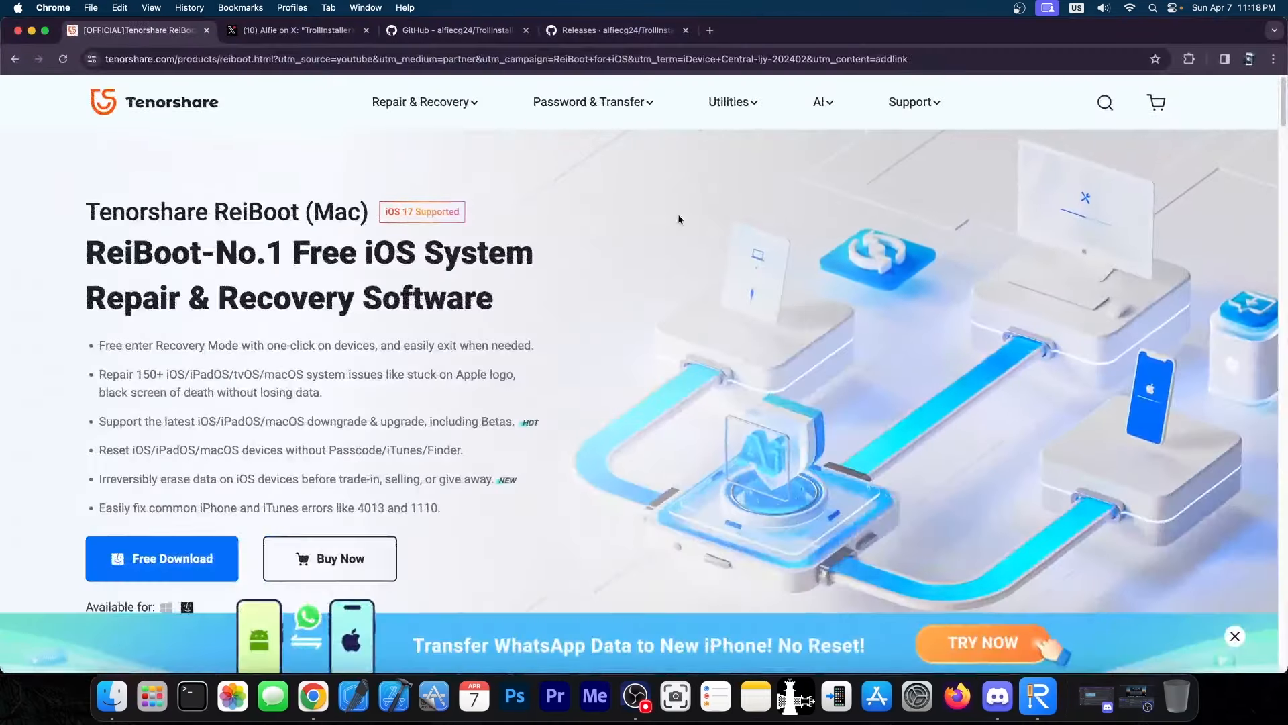
scroll(678, 208, down, 1)
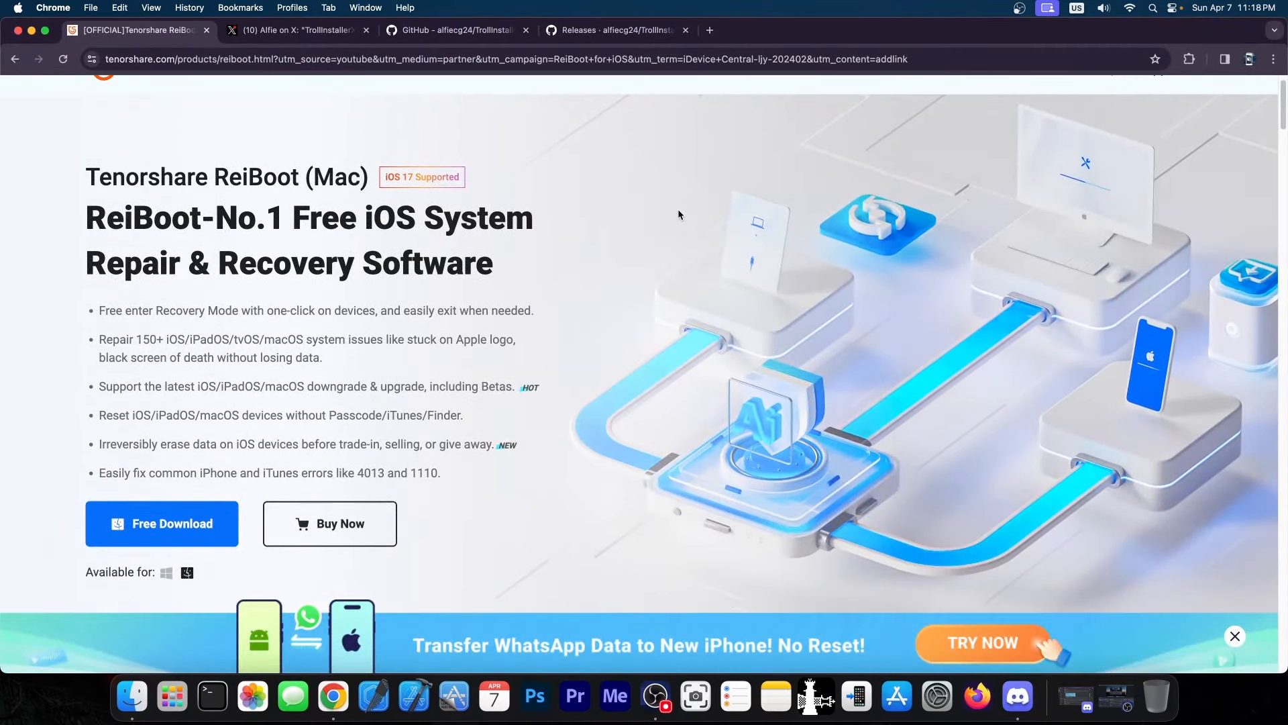
click(206, 29)
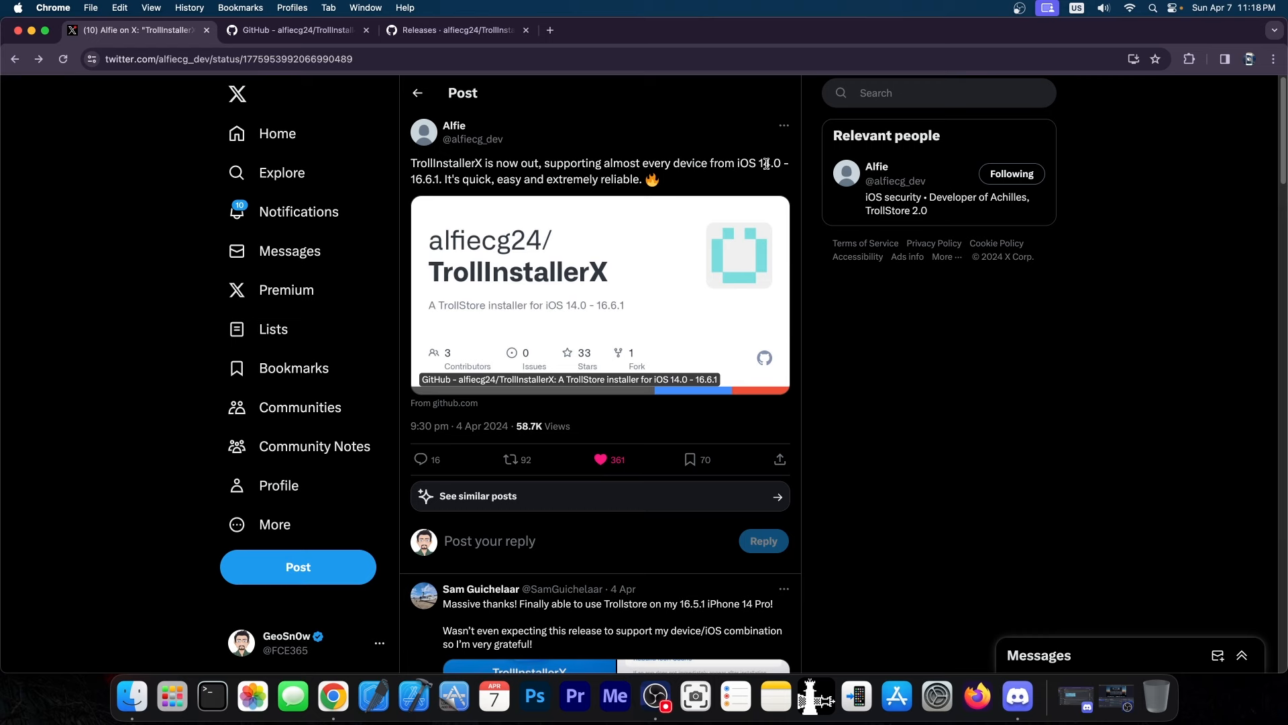
scroll(766, 163, down, 3)
Step: View the reply's screenshot of TrollInstallerX exploiting iOS 16.5.1 on an iPhone 14 Pro
click(553, 486)
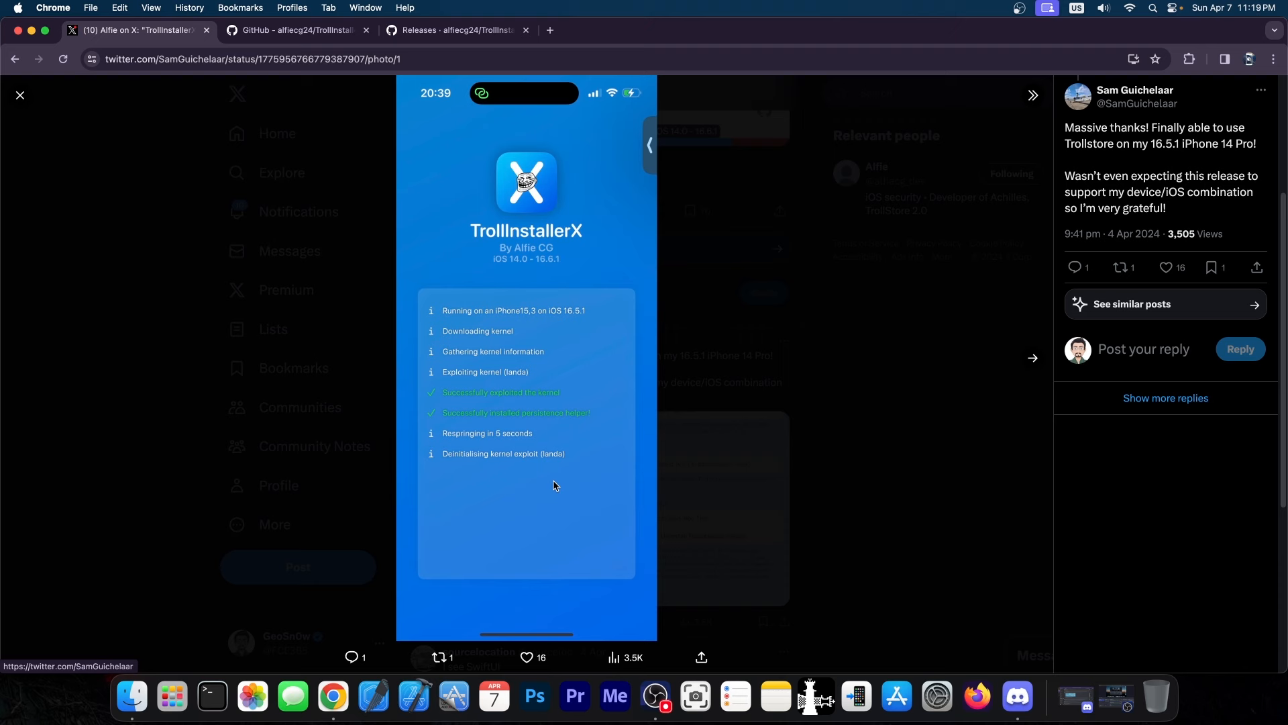
Step: View the reply's second screenshot, then switch to the TrollInstallerX GitHub tab
key(Right)
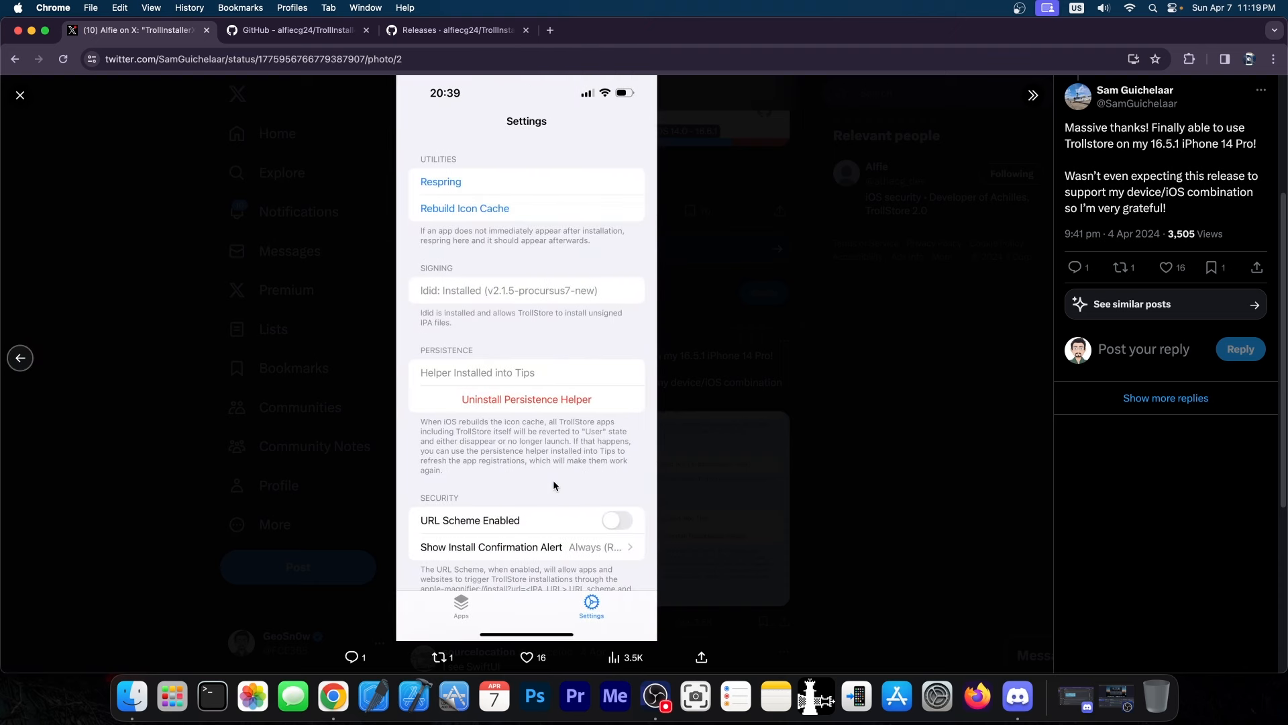
key(ctrl+Tab)
scroll(504, 227, down, 5)
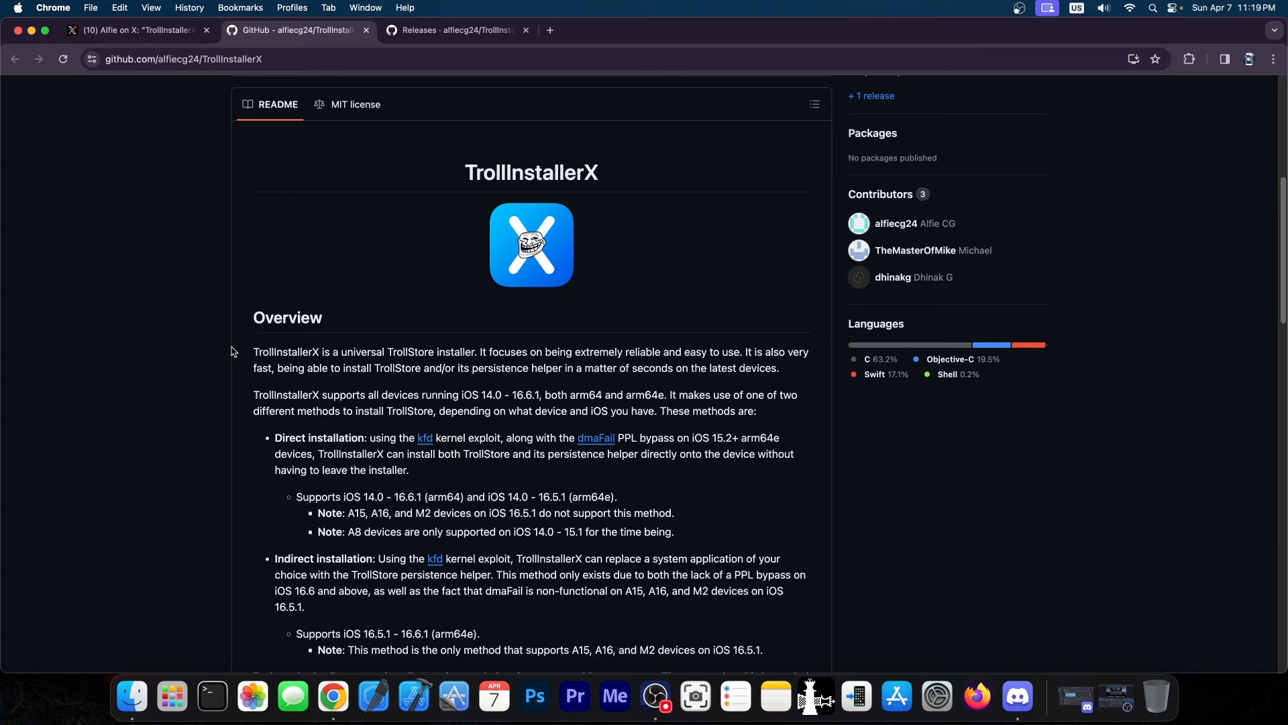
scroll(231, 351, down, 3)
scroll(233, 351, down, 4)
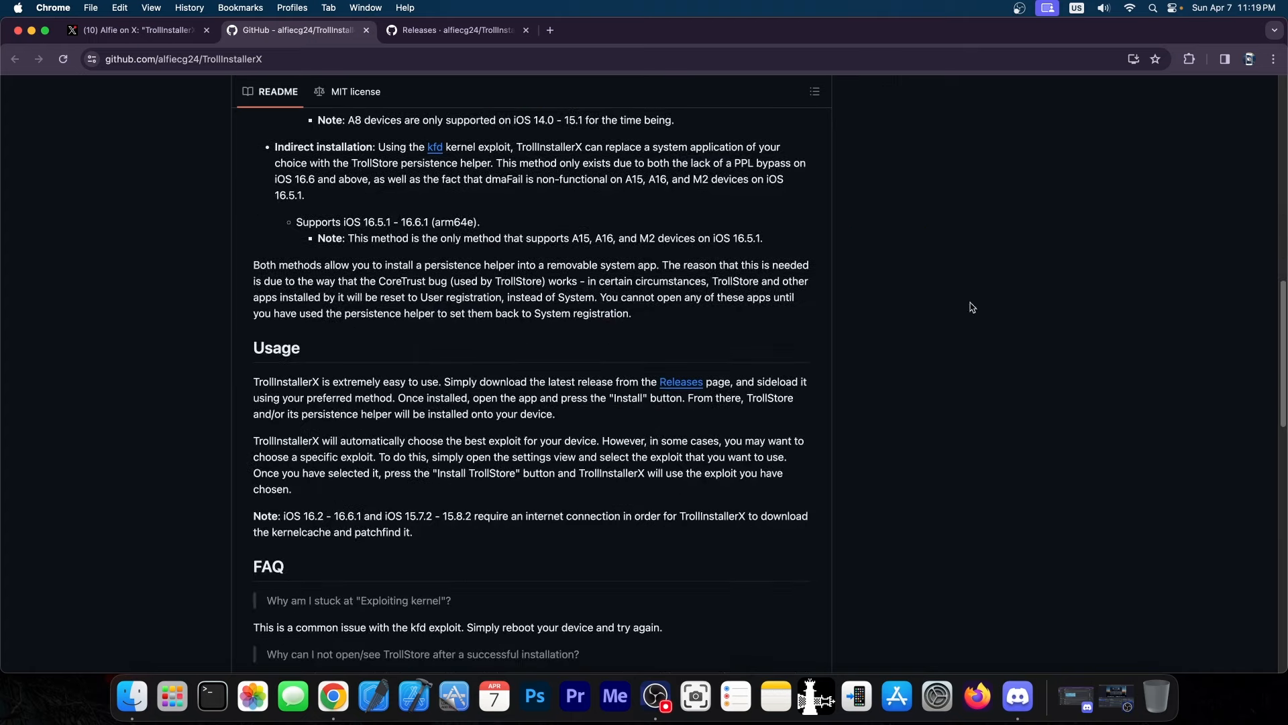
scroll(374, 385, up, 5)
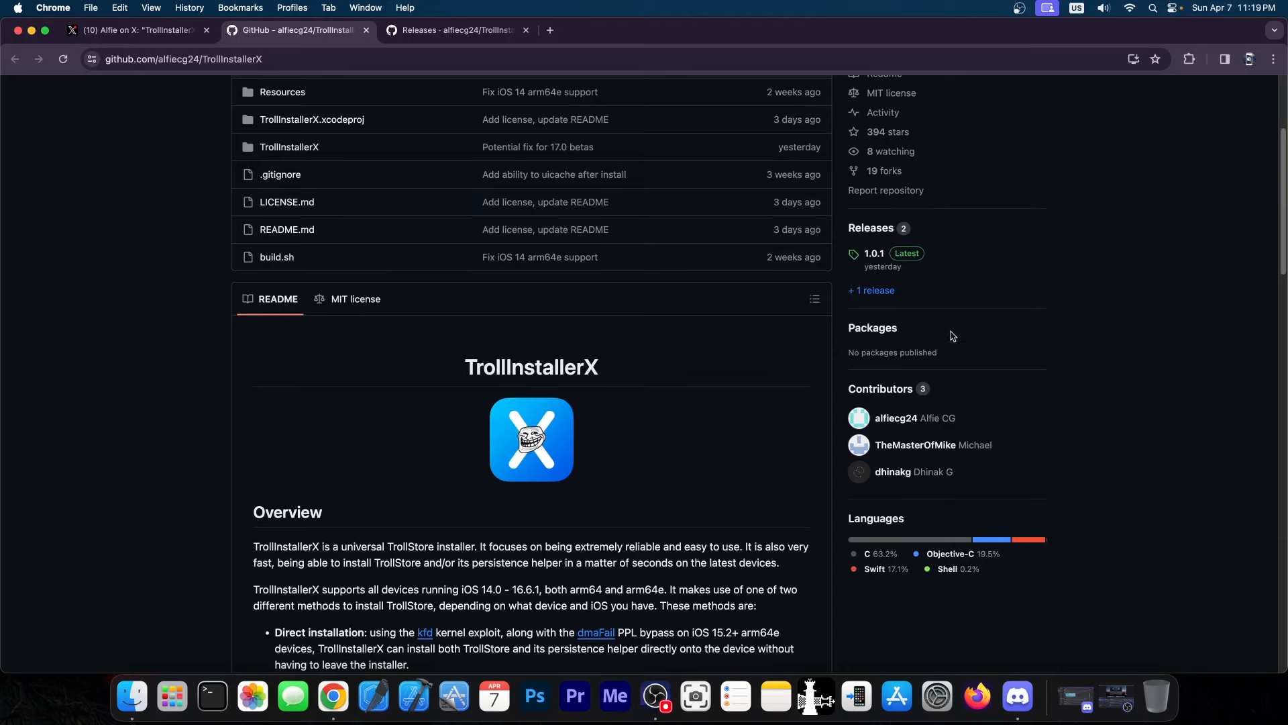
scroll(1079, 312, up, 1)
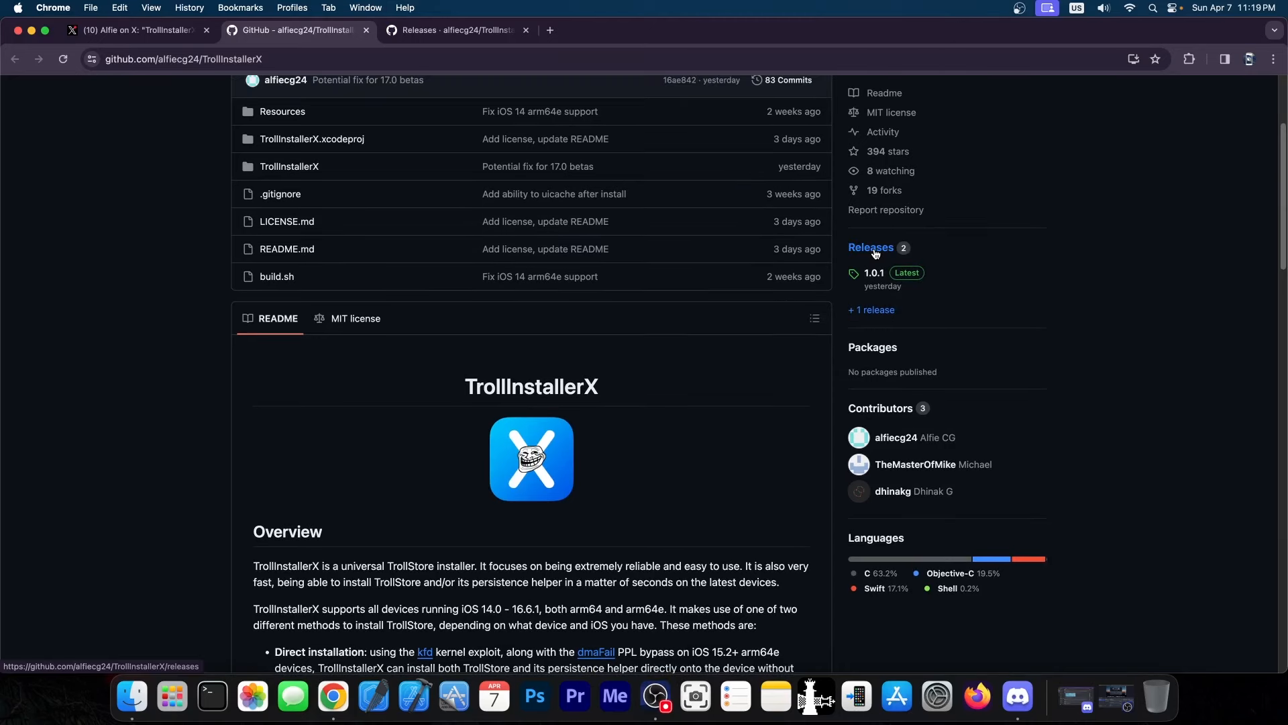
Step: Go to the TrollInstallerX releases page listing v1.0.1 and its .ipa asset
click(459, 29)
scroll(500, 479, down, 2)
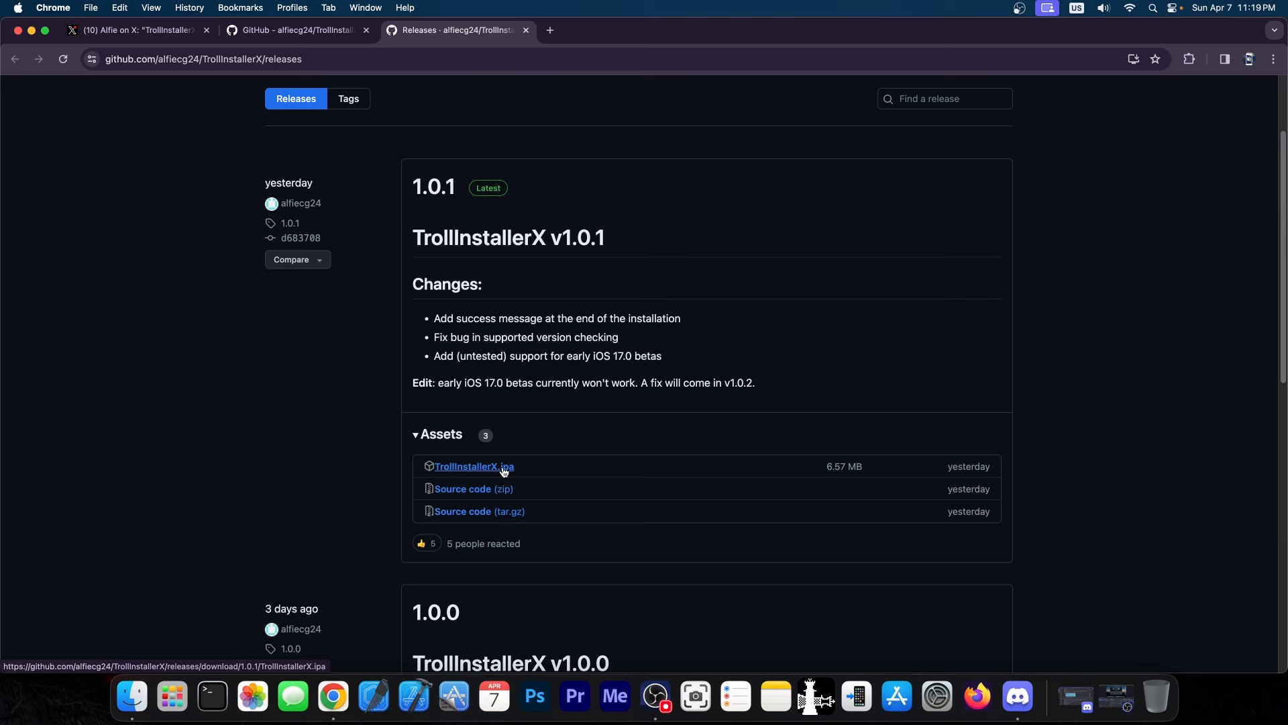
Step: Highlight the iOS 17.0 beta warning in the v1.0.1 notes, then minimize Chrome
drag(439, 383, 777, 385)
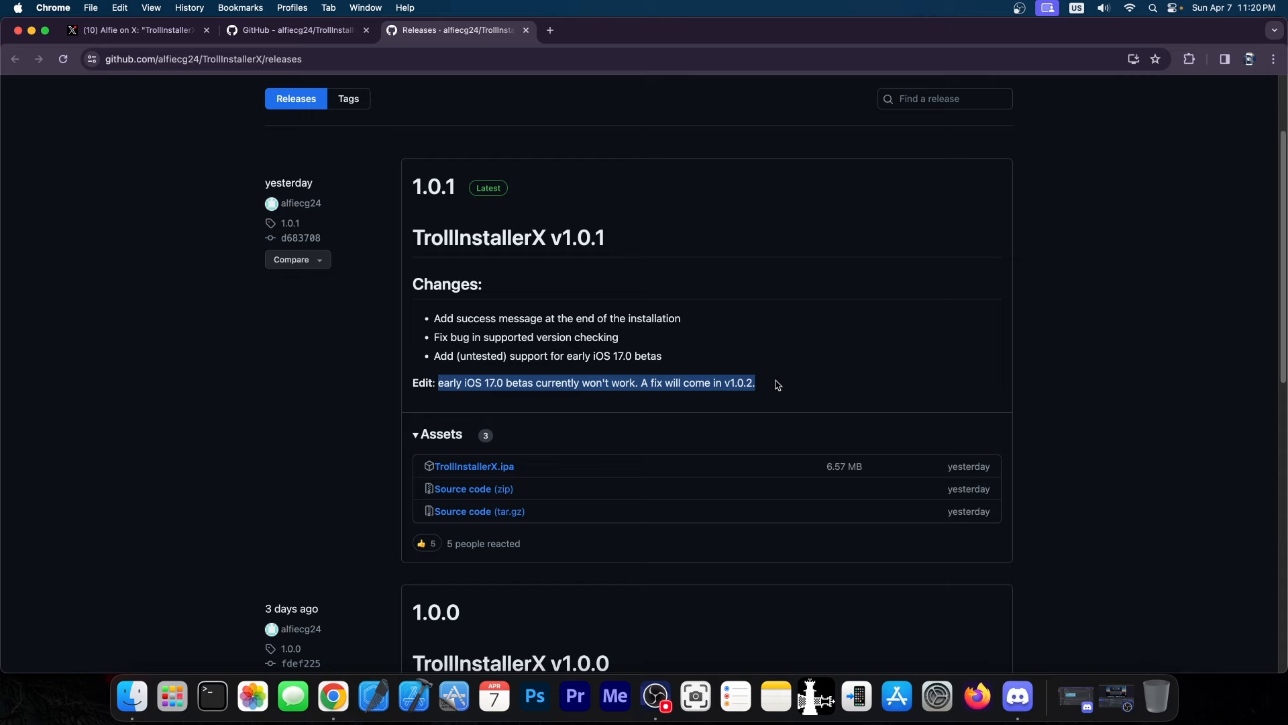
click(776, 386)
scroll(730, 343, up, 2)
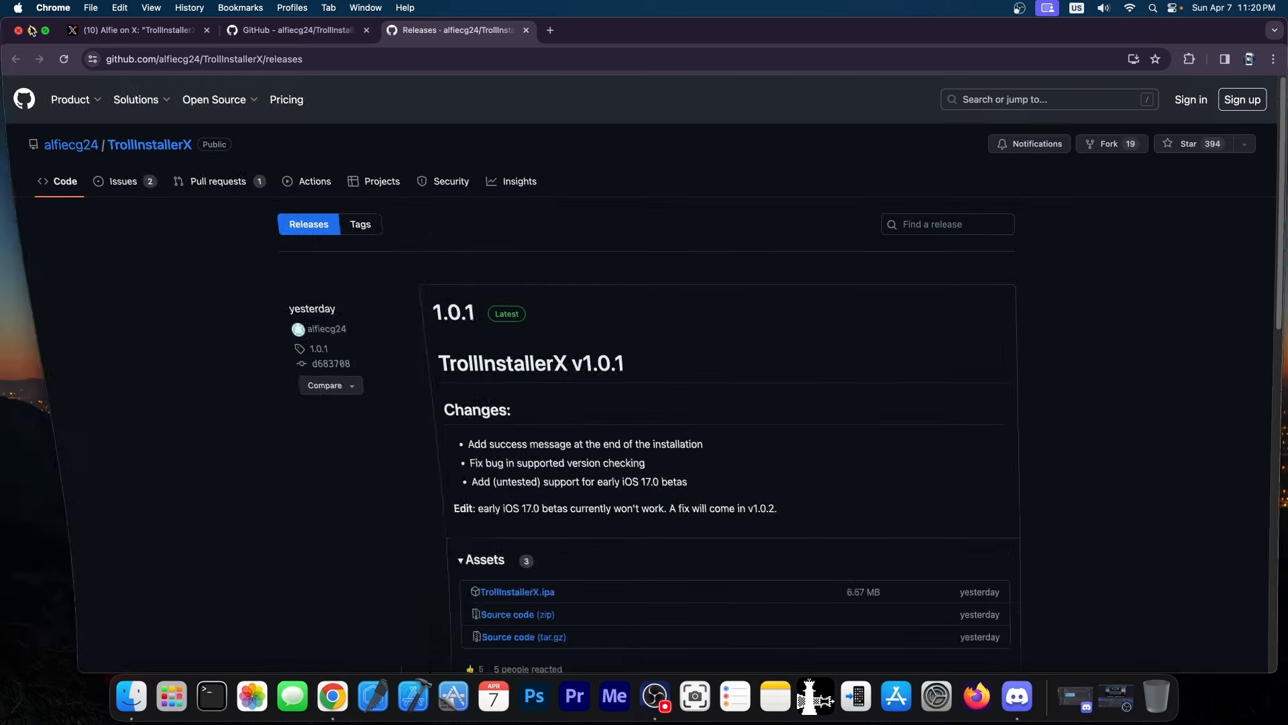
key(super+m)
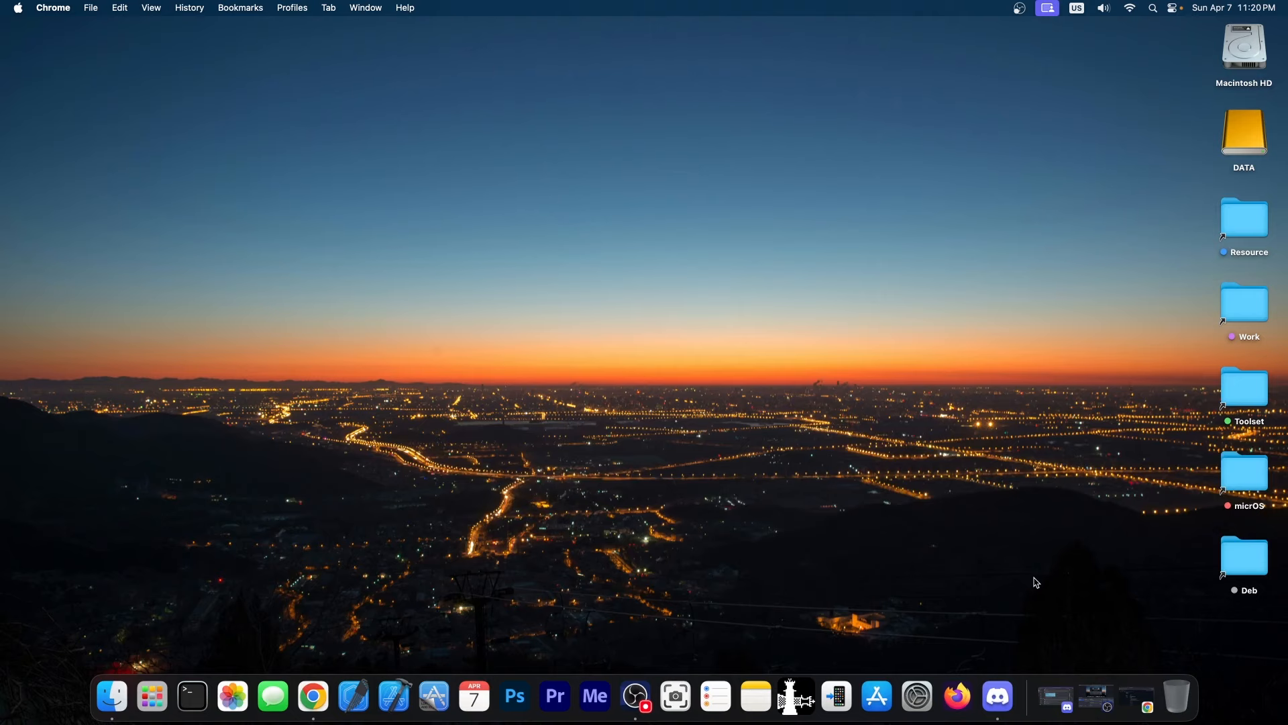
click(997, 695)
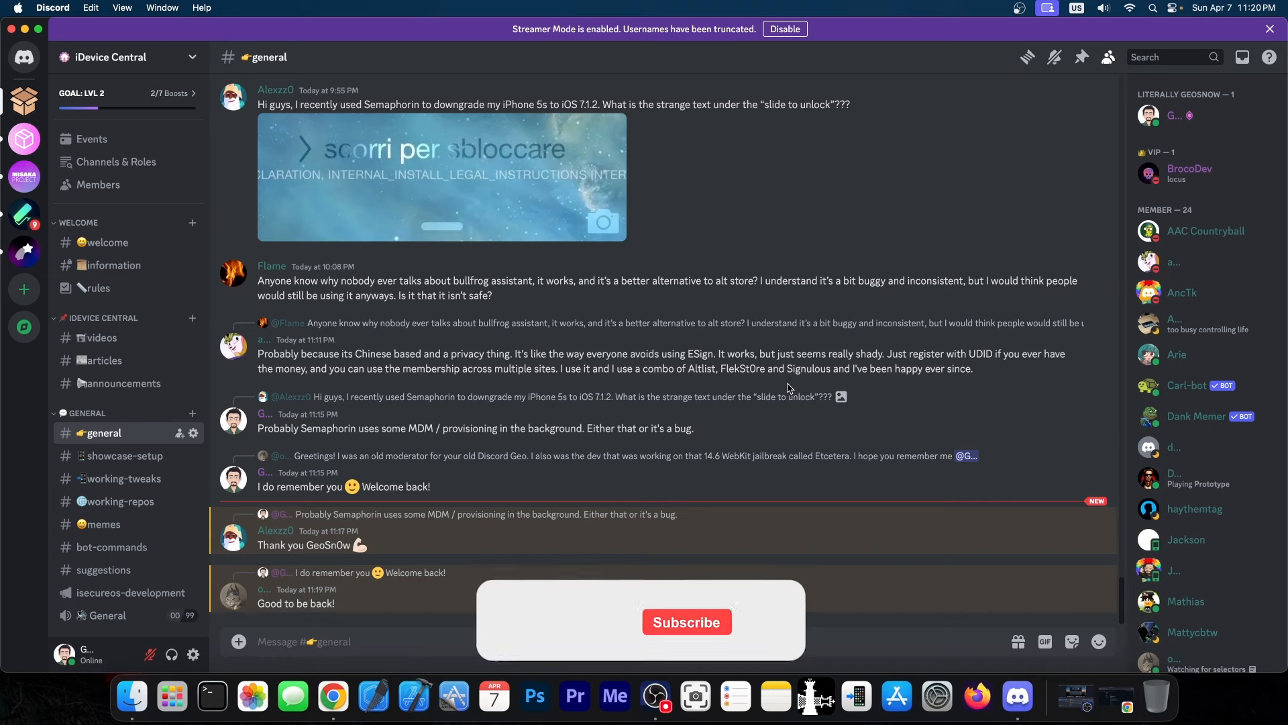
click(12, 29)
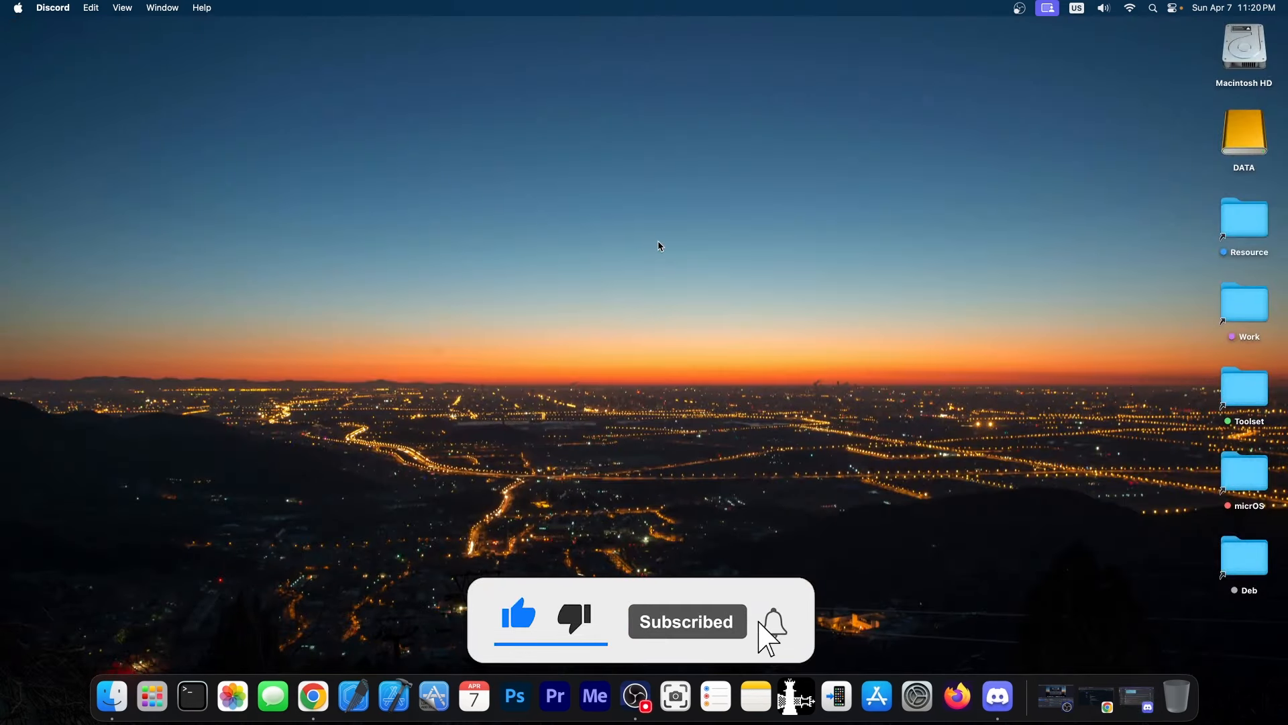